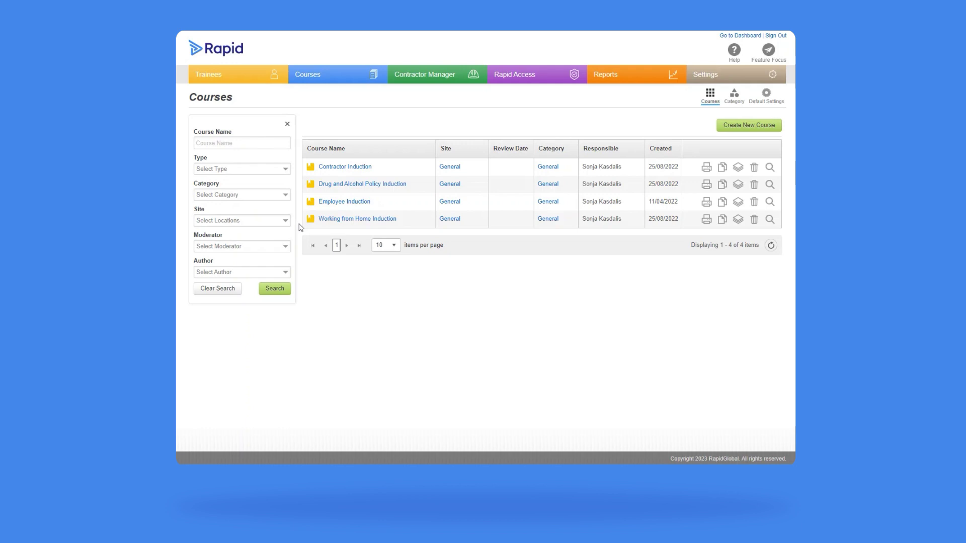
Step: Create a new induction course named "Rapid Help Video" with site and category General, without building it from a file
left_click(733, 130)
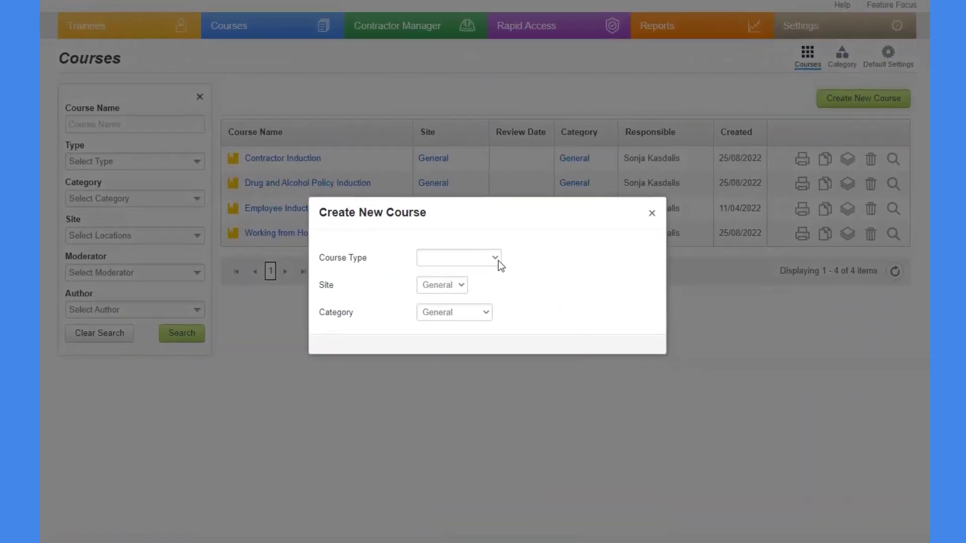
left_click(495, 258)
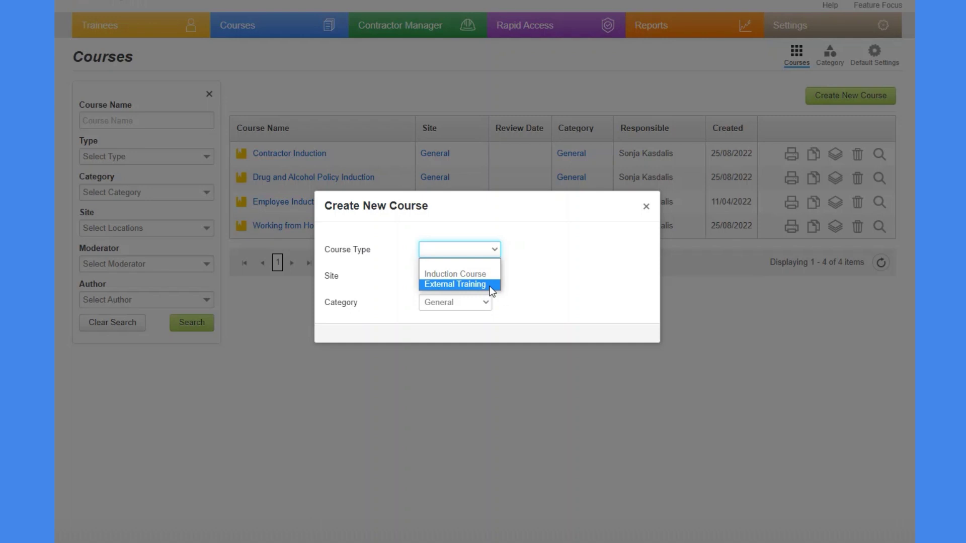
left_click(490, 274)
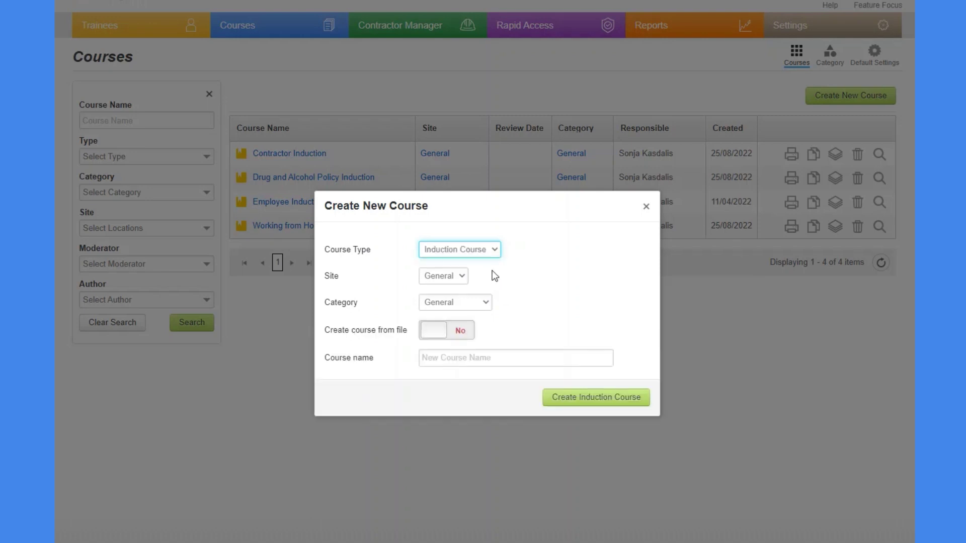
left_click(482, 358)
type("Rapid Help Video")
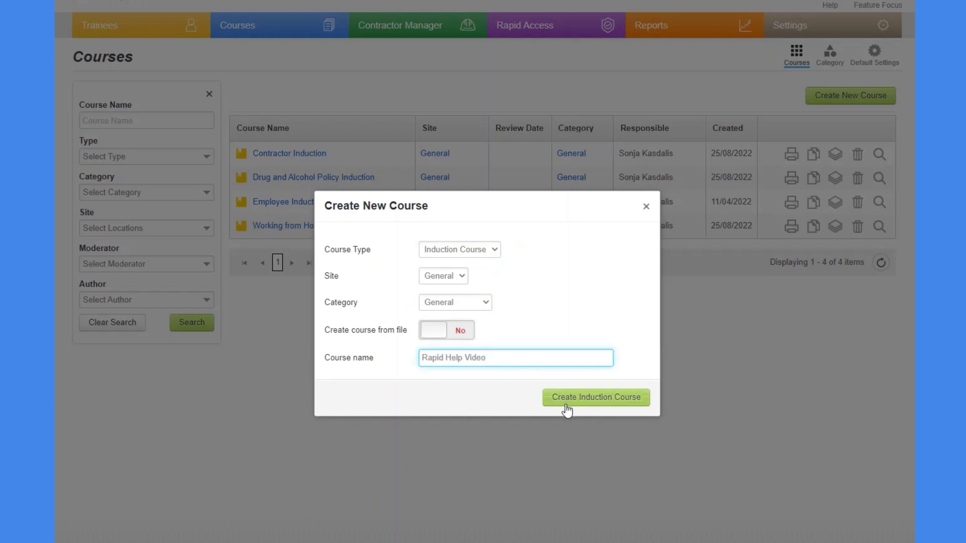
left_click(441, 334)
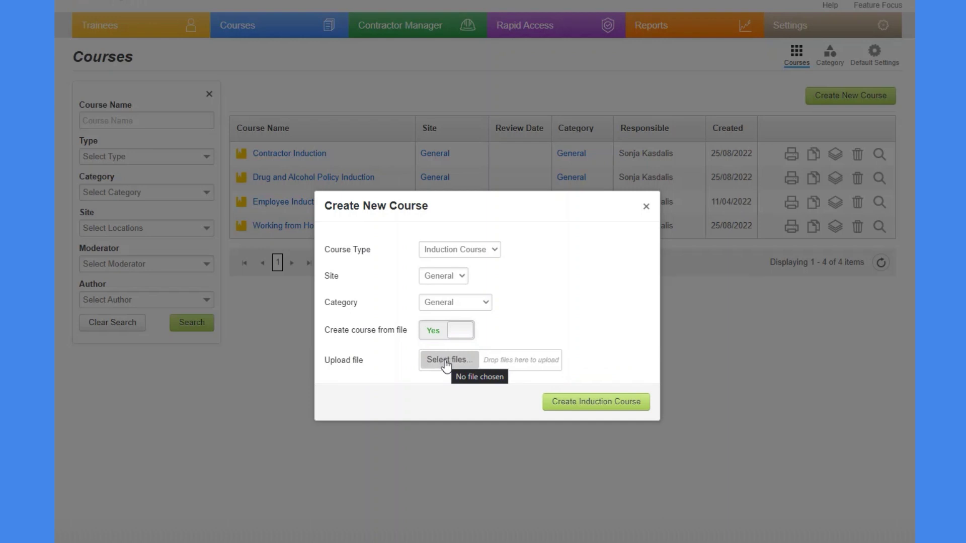
left_click(443, 337)
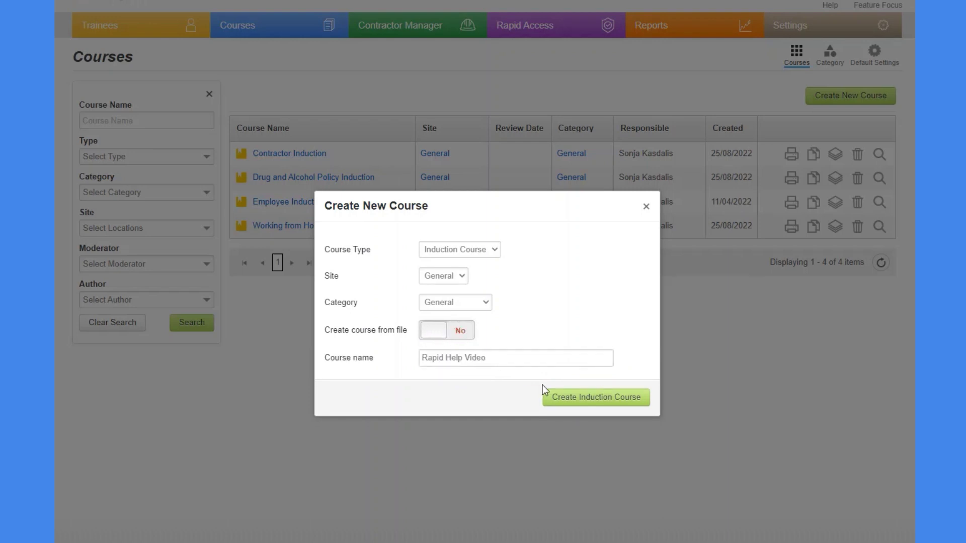
left_click(556, 402)
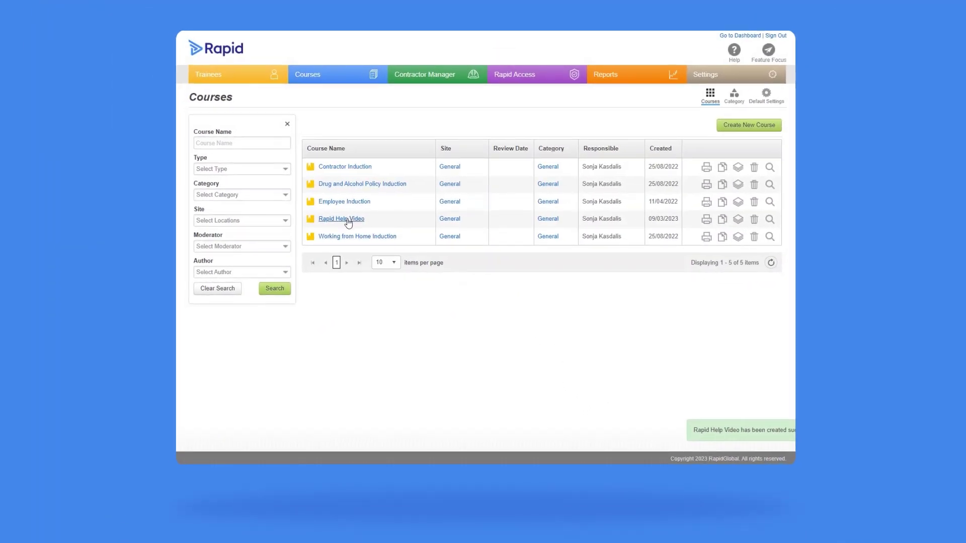
Step: Open the Rapid Help Video course and set its minimum score required to pass to 85%
left_click(348, 220)
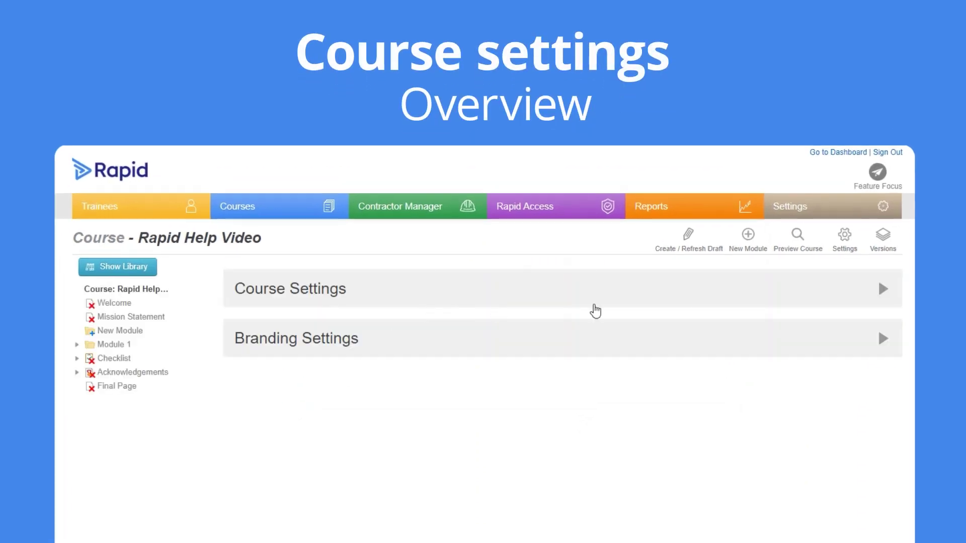
left_click(882, 292)
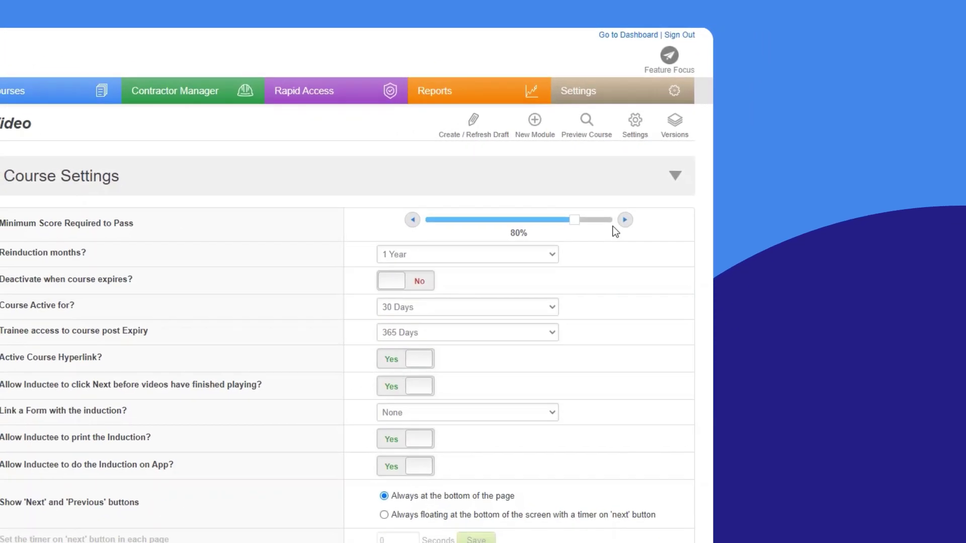
left_click_drag(575, 221, 586, 222)
Step: Review the reinduction period choices and the remaining course settings
left_click(554, 258)
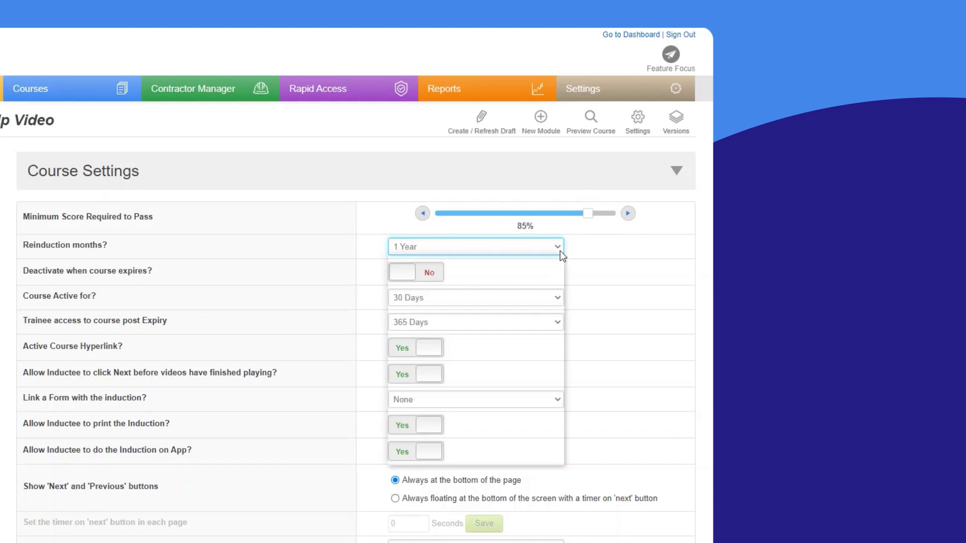
left_click(560, 251)
scroll(578, 406, "down", 2)
scroll(578, 410, "down", 3)
scroll(579, 420, "up", 4)
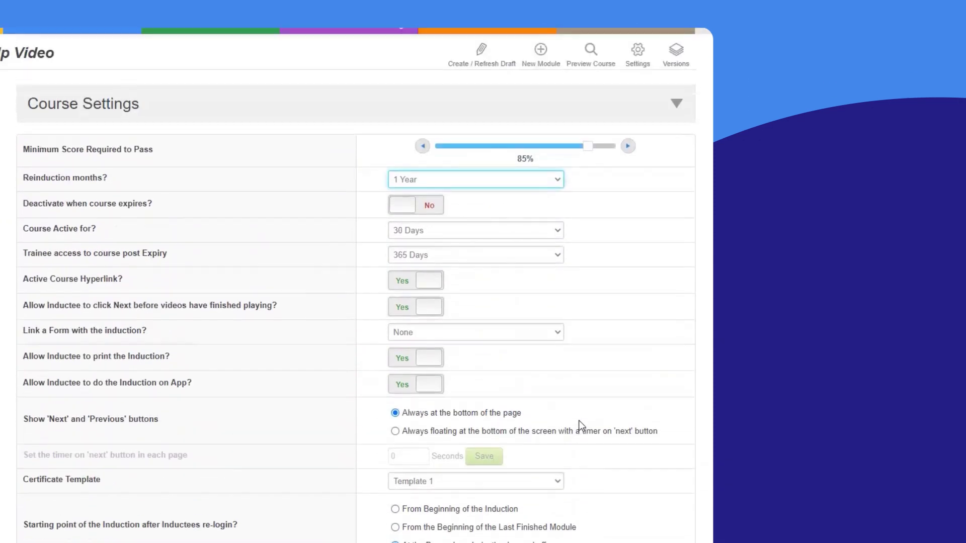
scroll(579, 420, "up", 2)
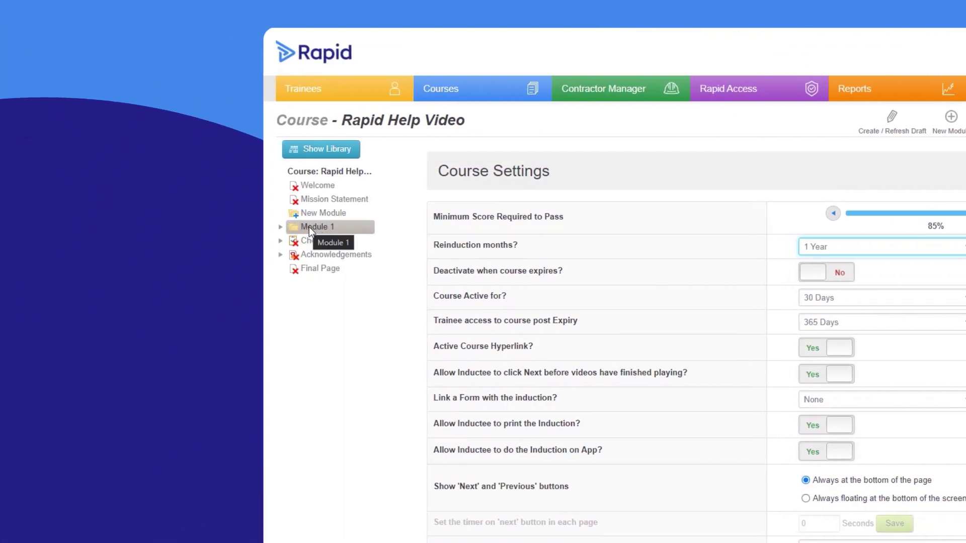
Step: Add a page titled "Welcome" to Module 1 using the layout with one image above a text block
left_click(308, 228)
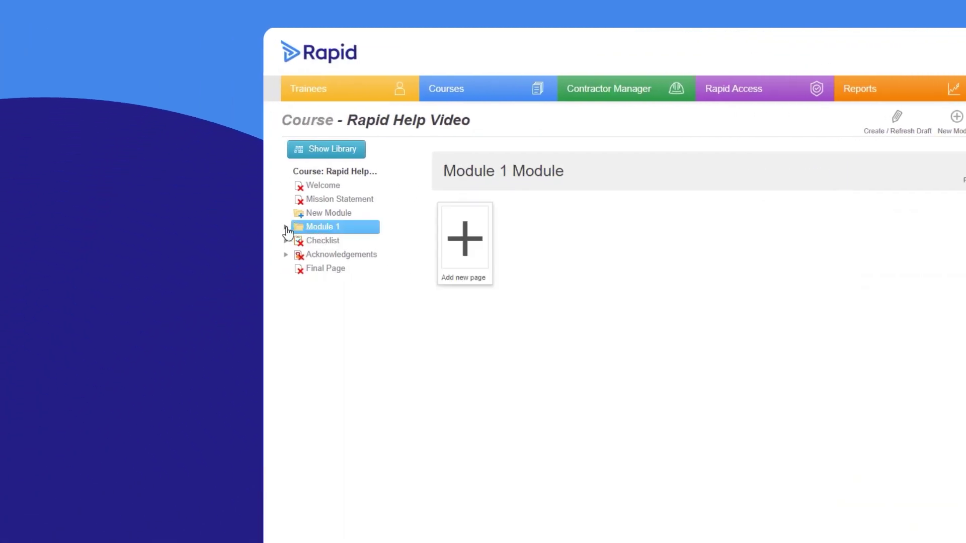
left_click(286, 227)
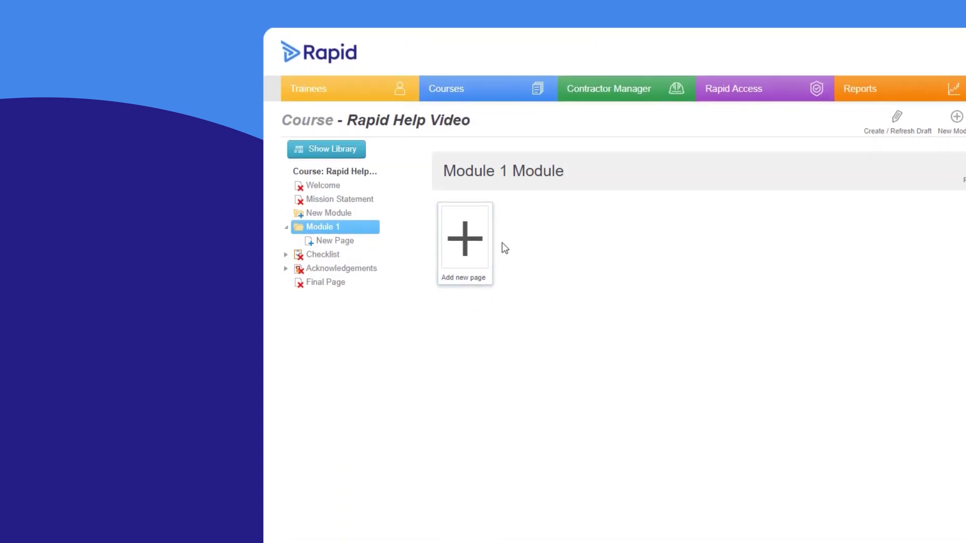
left_click(473, 246)
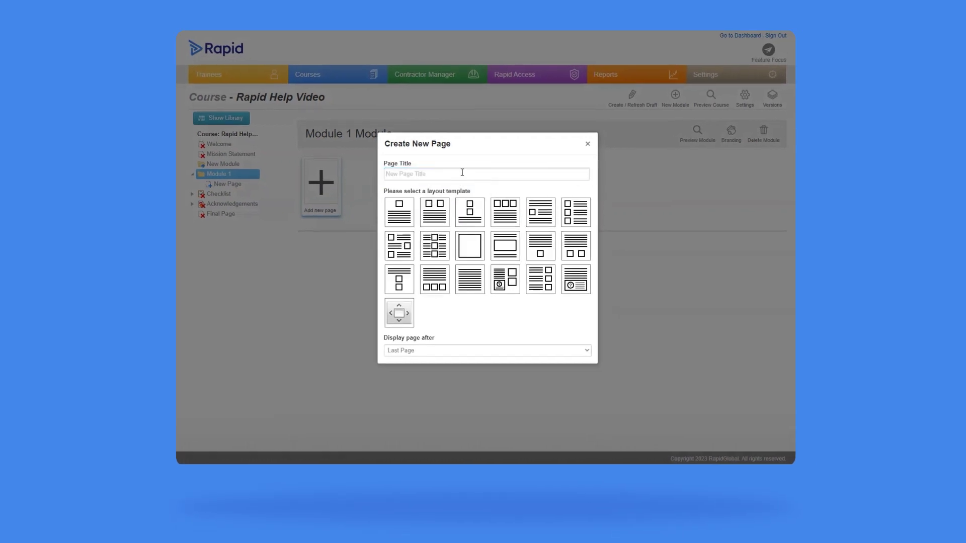
type("Welcome")
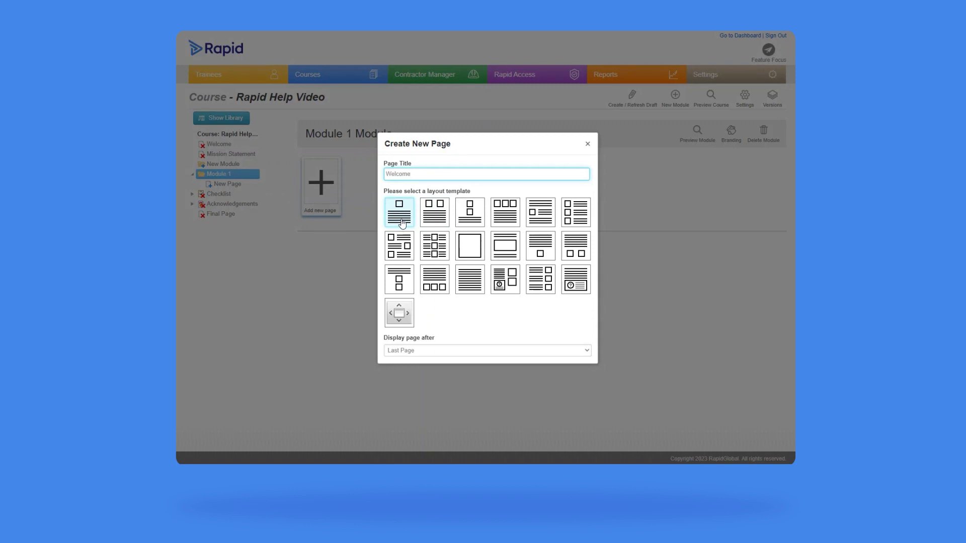
left_click(401, 223)
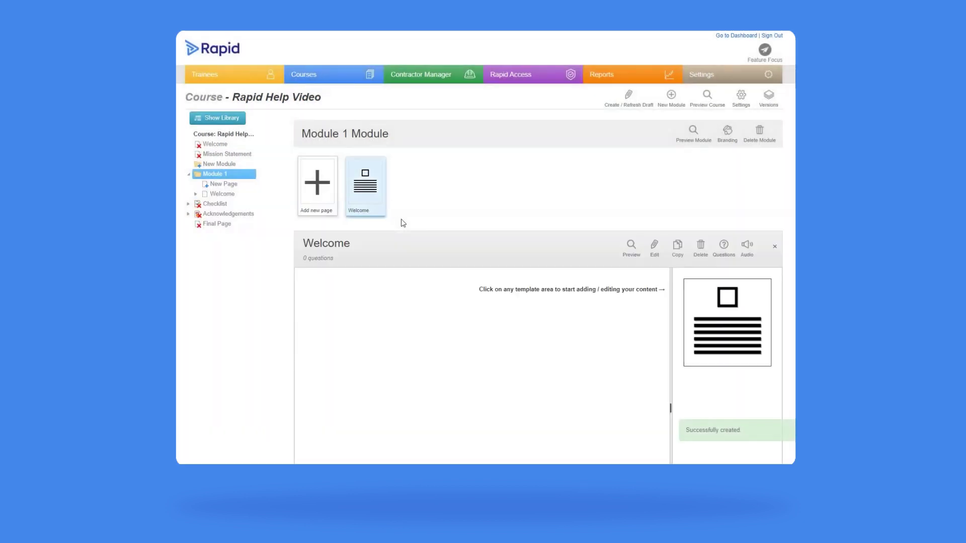
Step: Paste the introductory text on course duration, pass mark, certificate and technical support into the Welcome page's text area
scroll(481, 366, "down", 3)
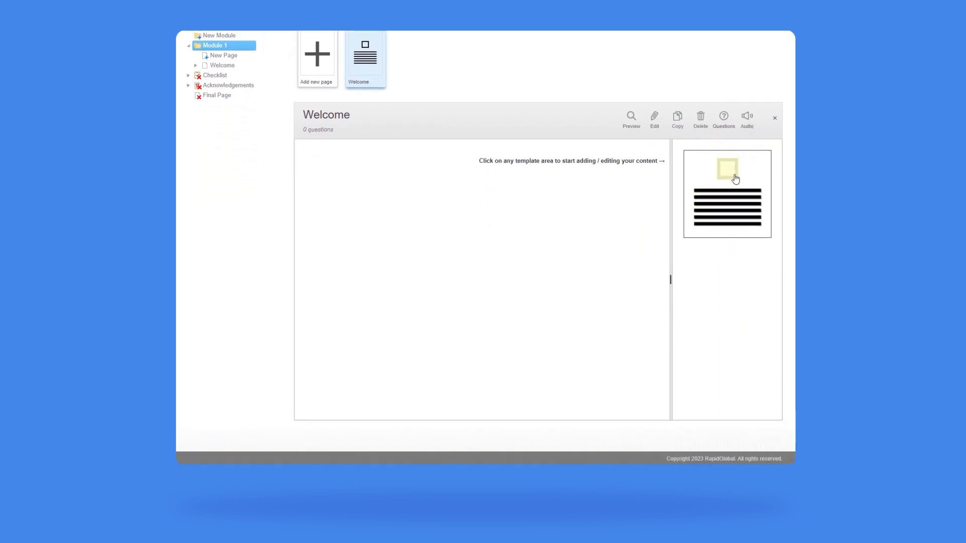
left_click(726, 217)
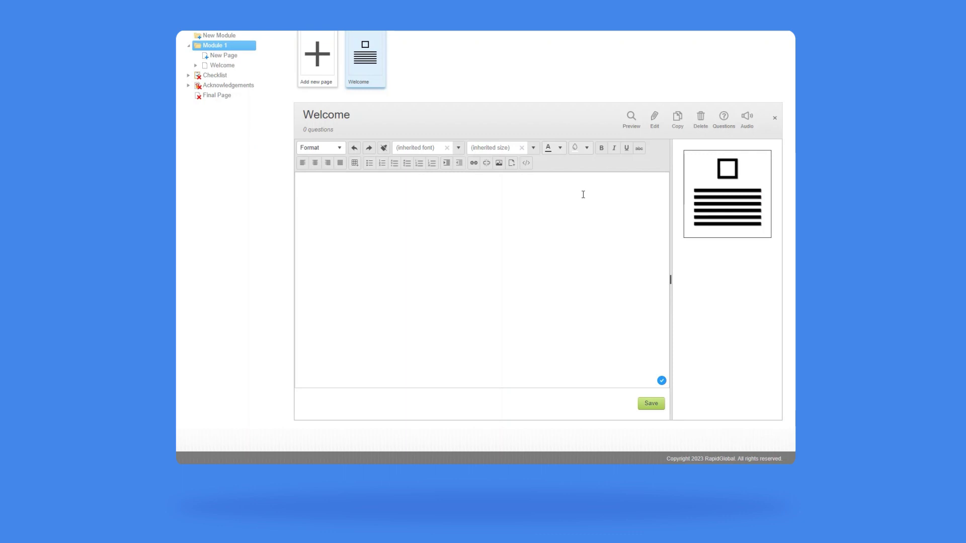
key("ctrl+v")
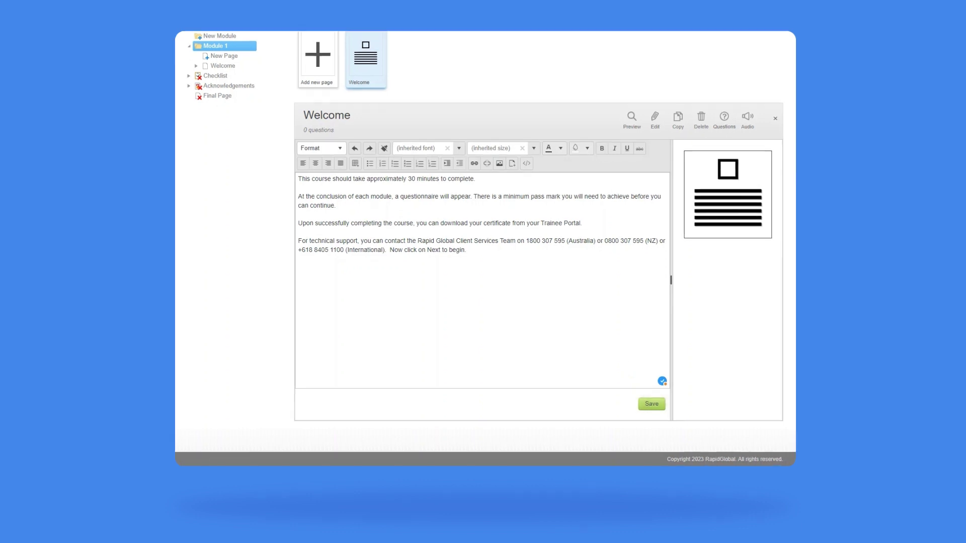
Step: Upload the image Welcome 2.png at Standard (300x200) size to the Welcome page's media area
left_click(724, 173)
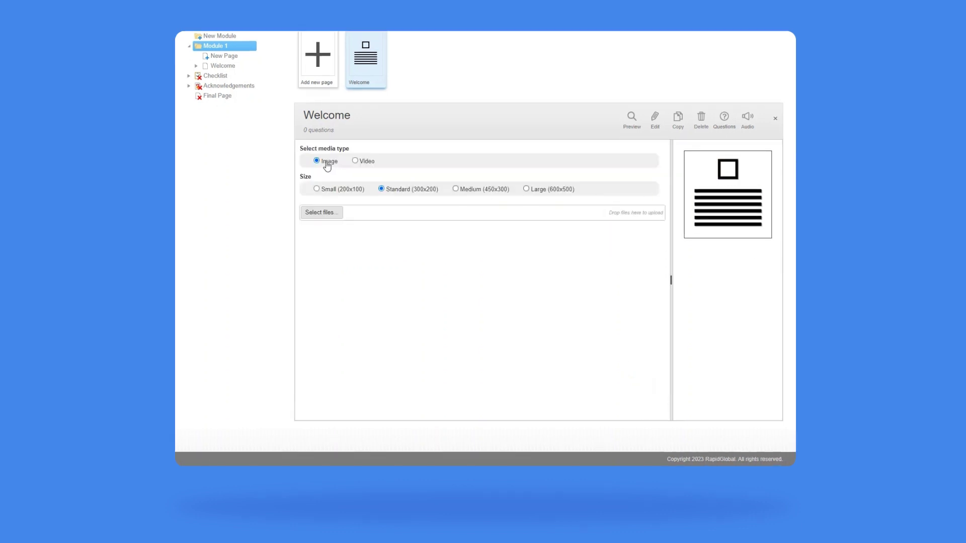
left_click(328, 213)
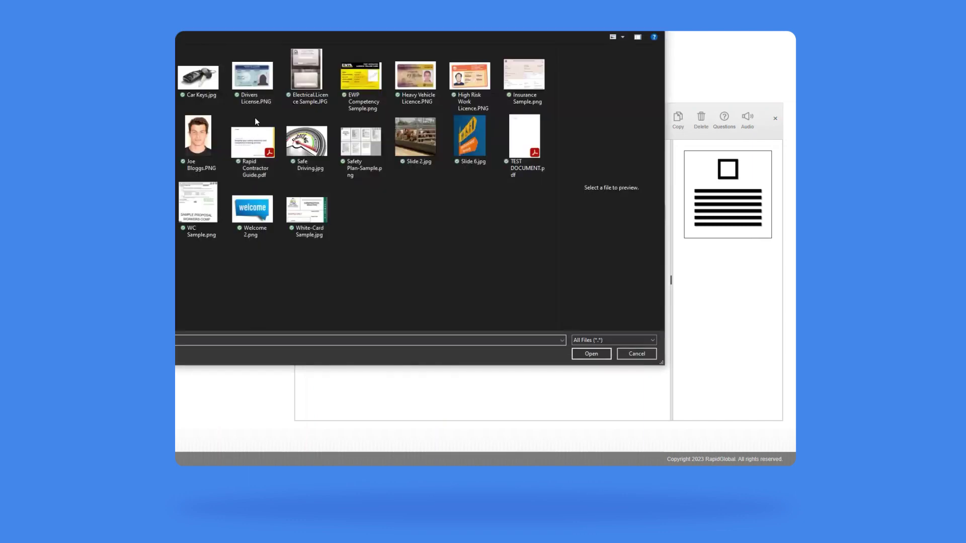
double_click(251, 196)
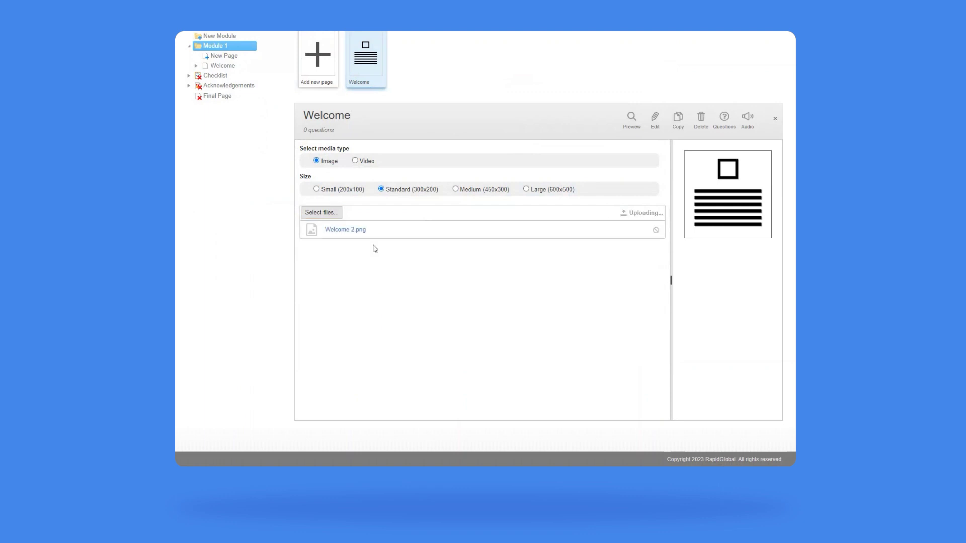
left_click(373, 248)
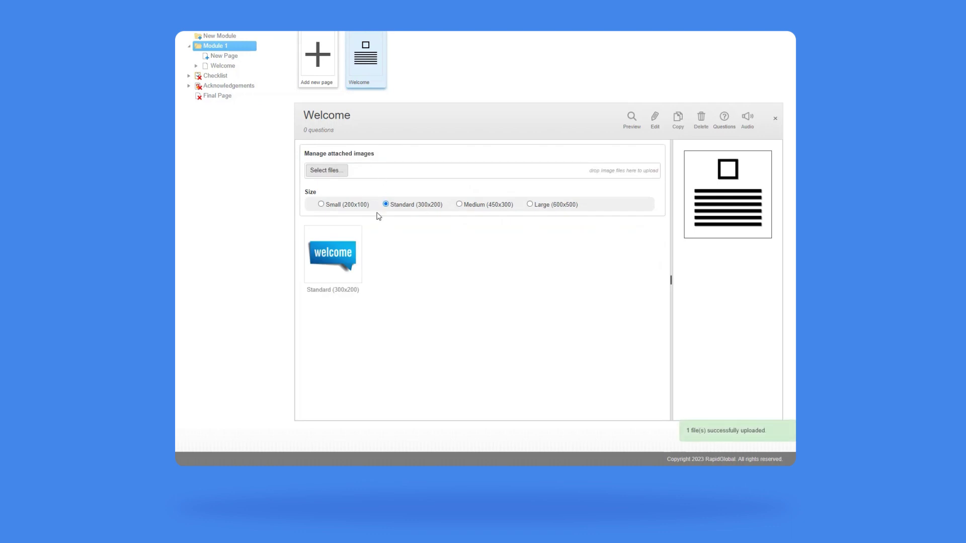
mouse_move(376, 231)
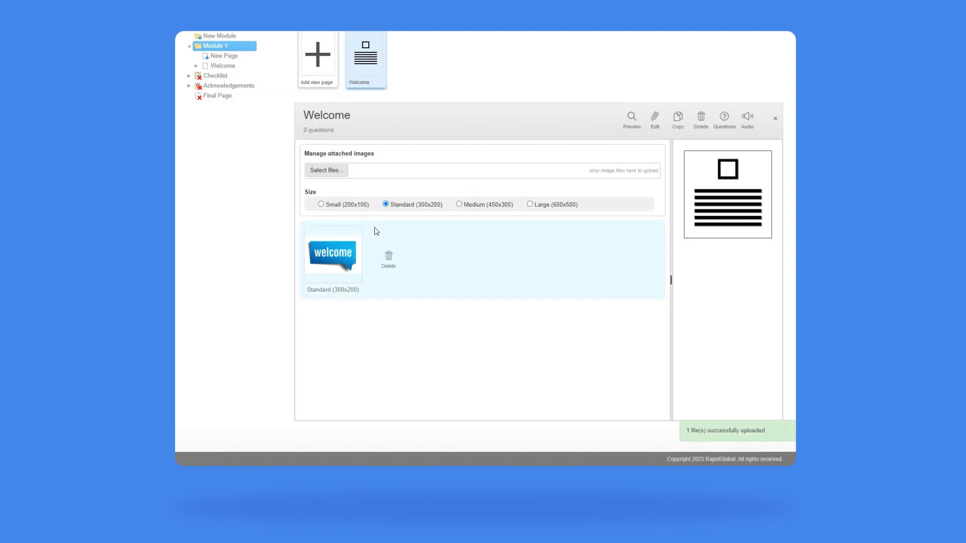
Step: Preview the Welcome page as trainees see it
scroll(382, 230, "up", 1)
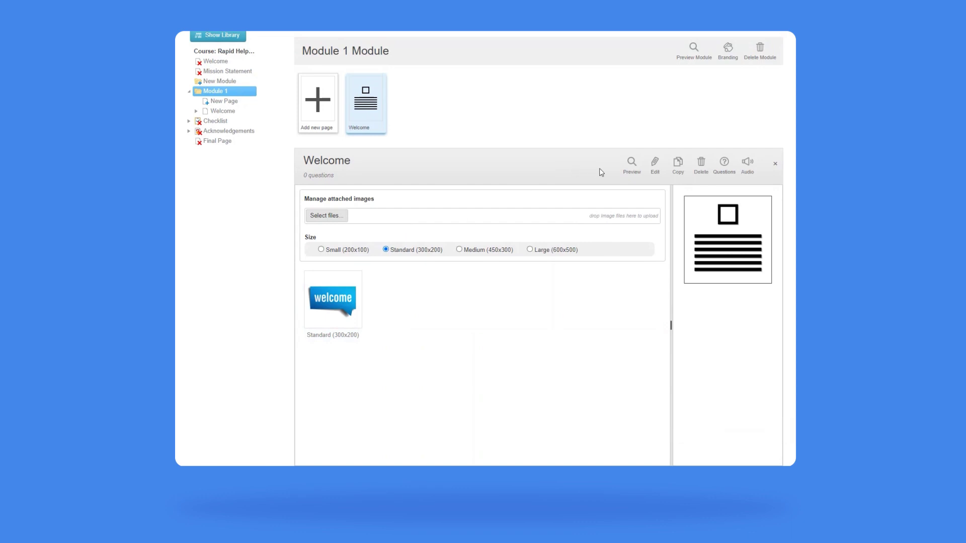
left_click(632, 174)
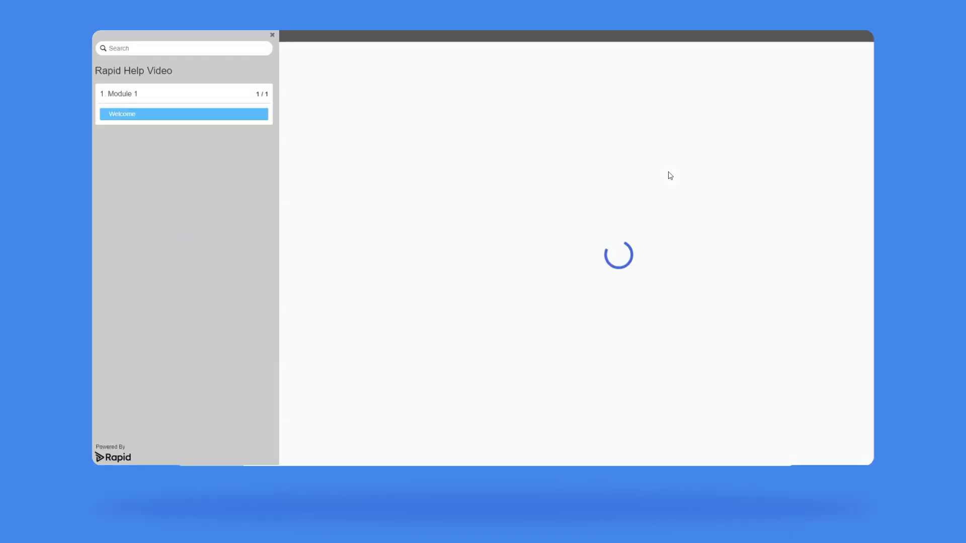
scroll(744, 295, "down", 1)
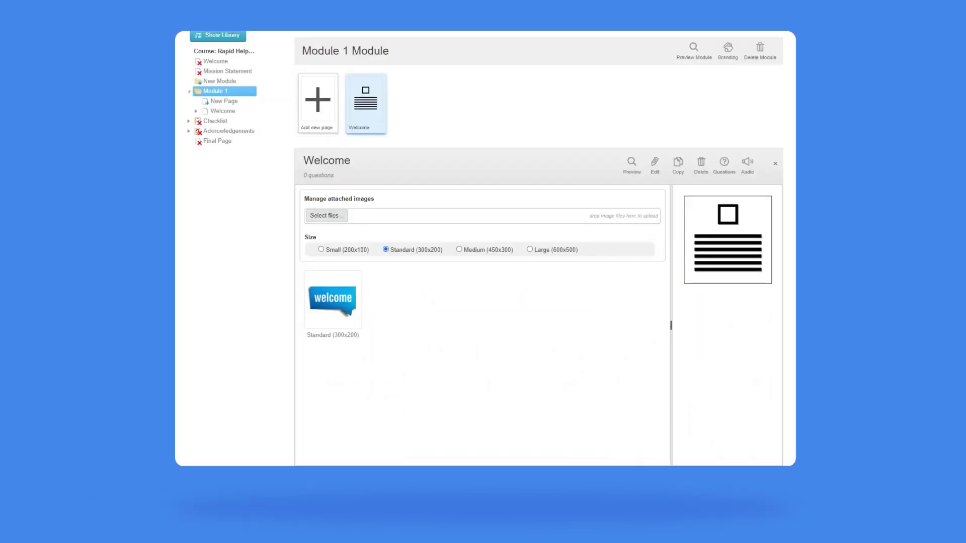
Step: Create a new module named "Module 2" in the course
scroll(177, 112, "up", 2)
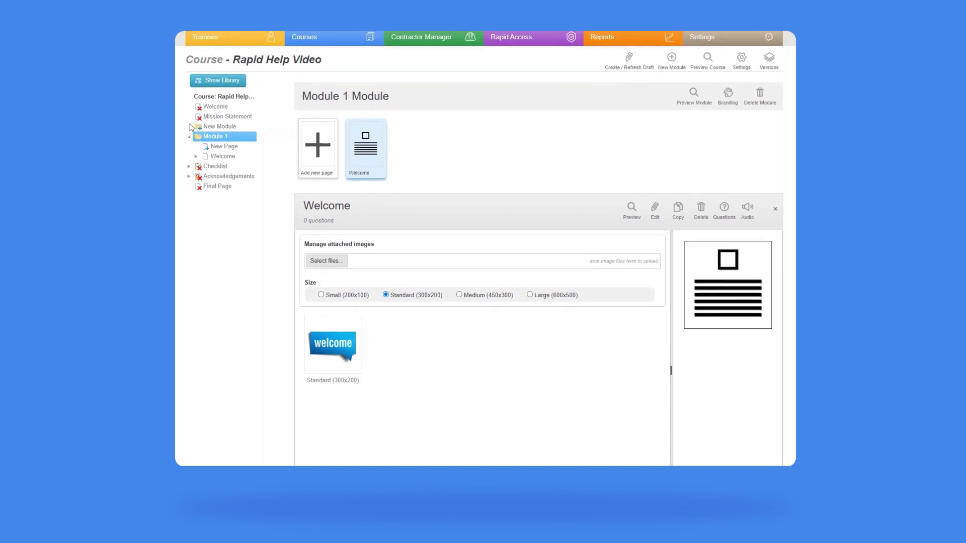
left_click(211, 126)
left_click(438, 248)
left_click(455, 267)
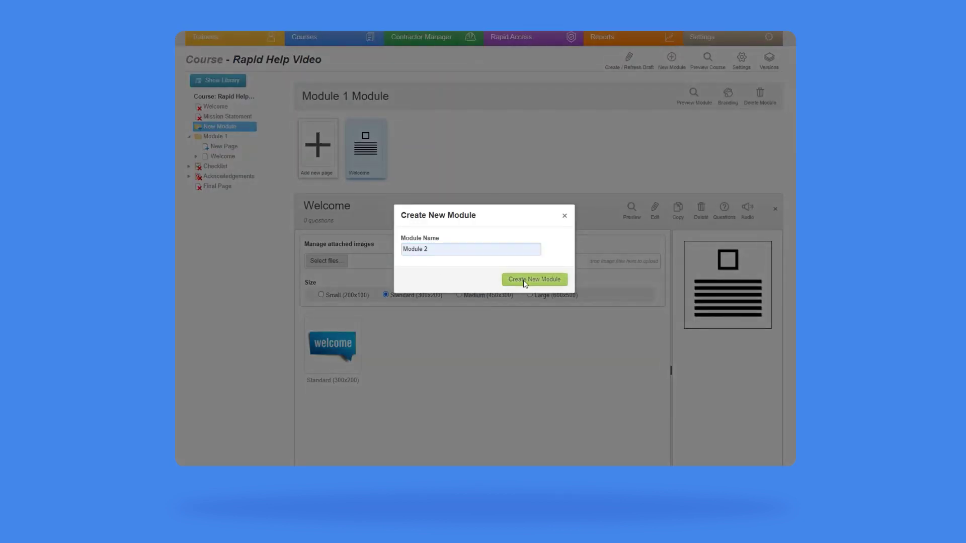
left_click(523, 280)
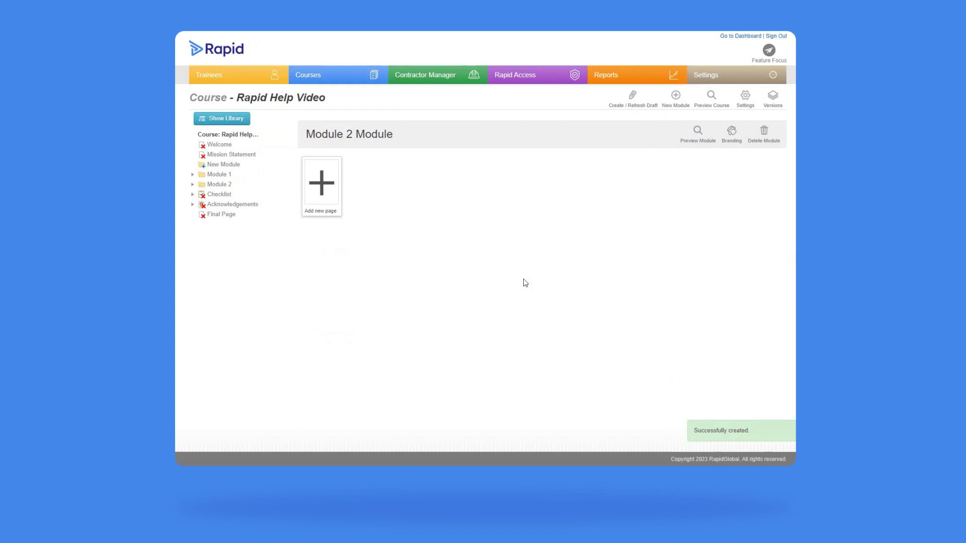
Step: Start a new question on Module 1's Welcome page reading "There is a minimum pass mark you will need to achieve before you can continue."
left_click(213, 186)
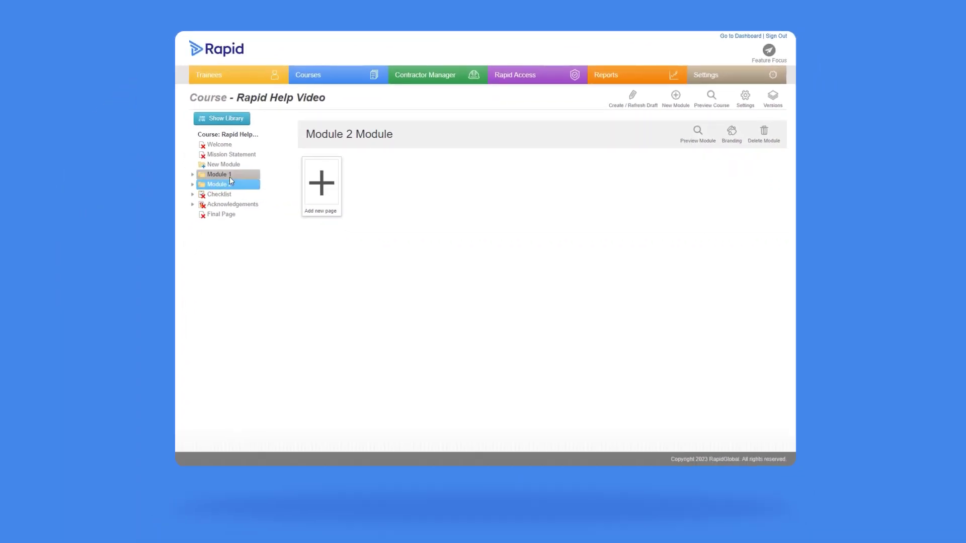
left_click(226, 175)
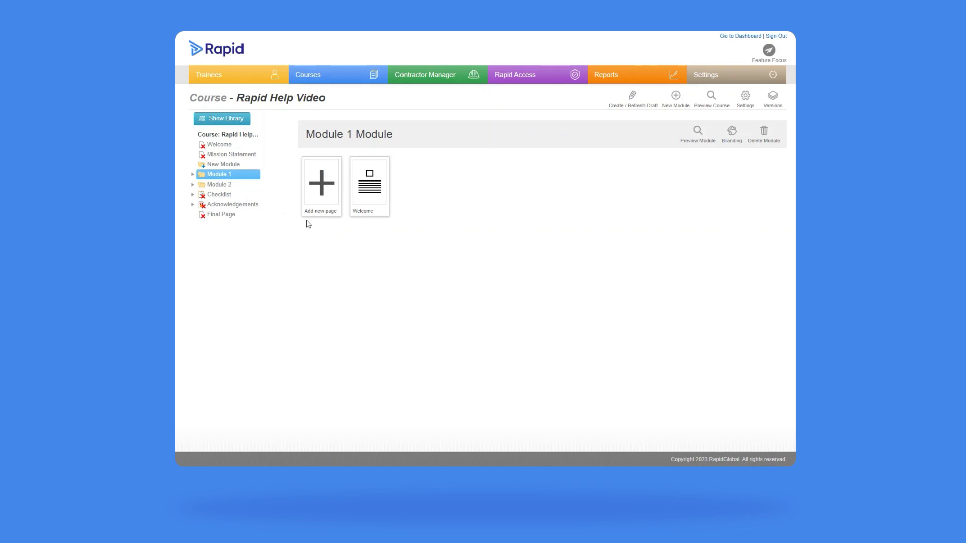
left_click(371, 195)
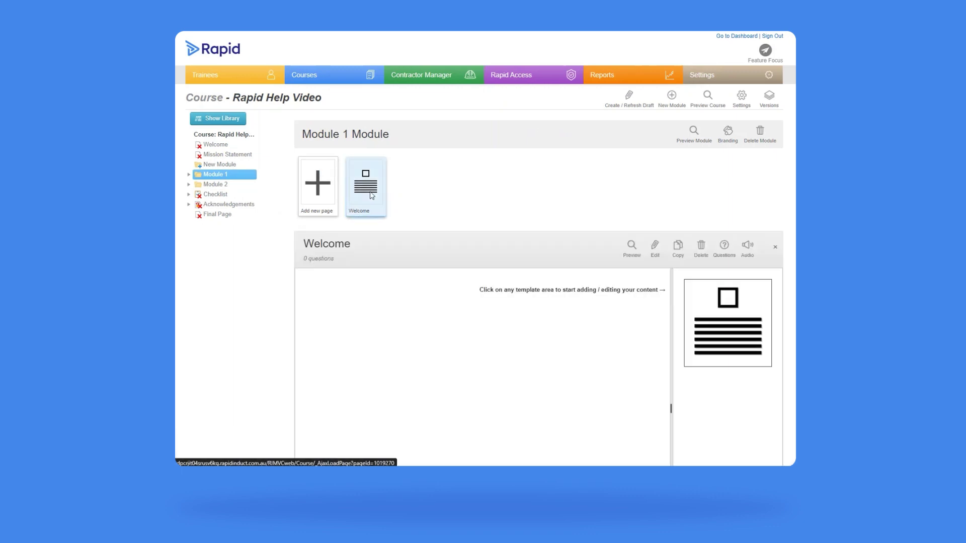
left_click(726, 255)
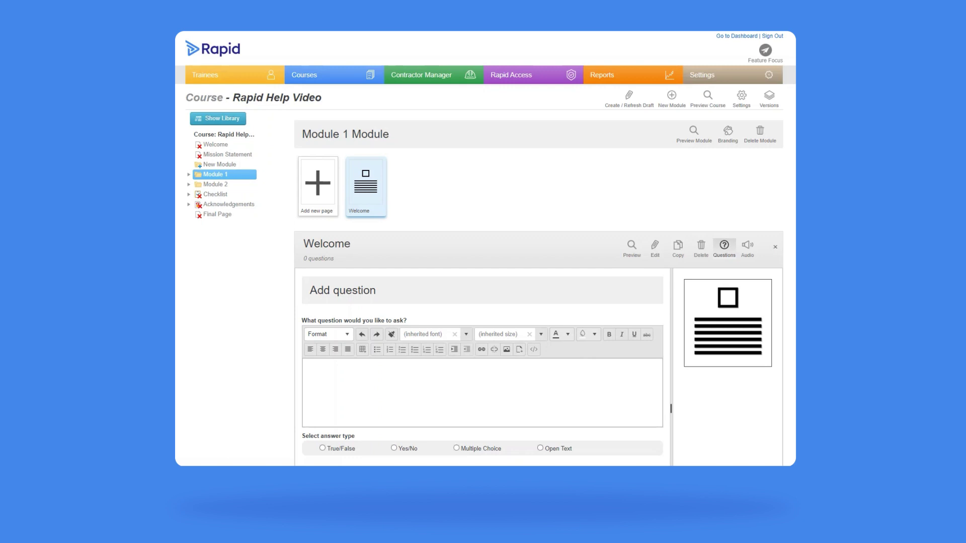
left_click(421, 384)
type("There is a minimum pass mark you will need to achieve before you can continue.")
scroll(421, 384, "down", 2)
scroll(402, 362, "down", 1)
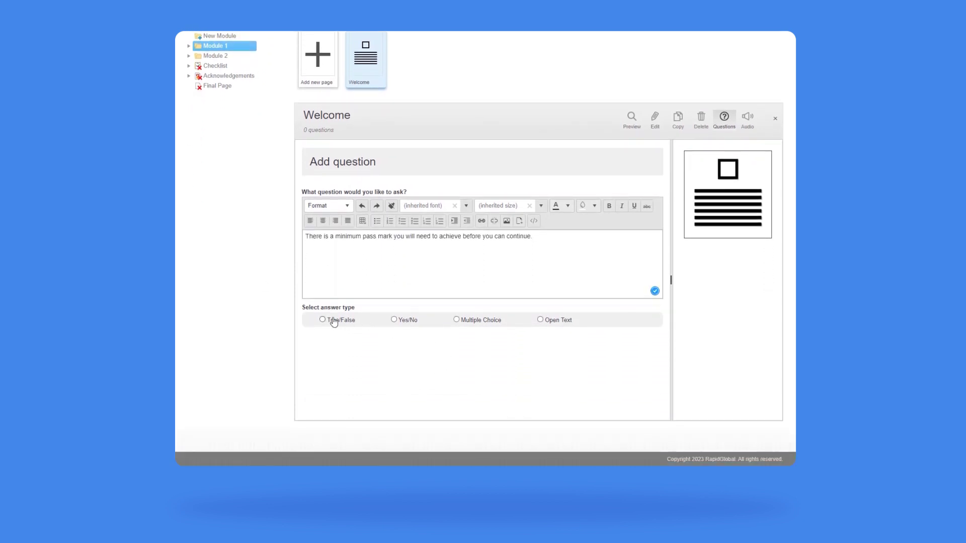
Step: Make the Welcome page question a True/False type with True as the correct answer and create it
left_click(332, 320)
left_click(312, 351)
scroll(377, 384, "down", 1)
left_click(368, 339)
left_click(637, 393)
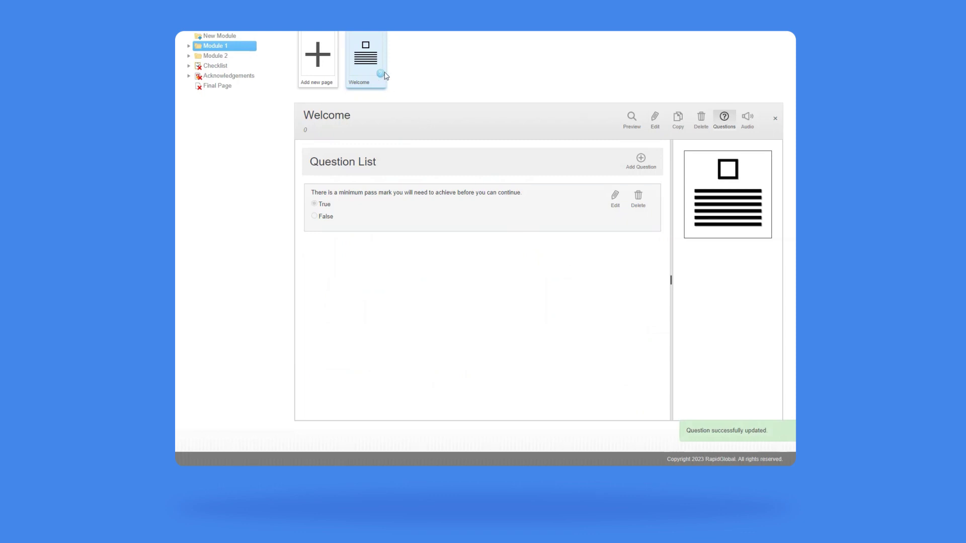
Step: Add a second True/False question to the Welcome page with the same minimum pass mark text and False as the correct answer
left_click(641, 162)
left_click(526, 241)
type("There is a minimum pass mark you will need to achieve before you can continue.")
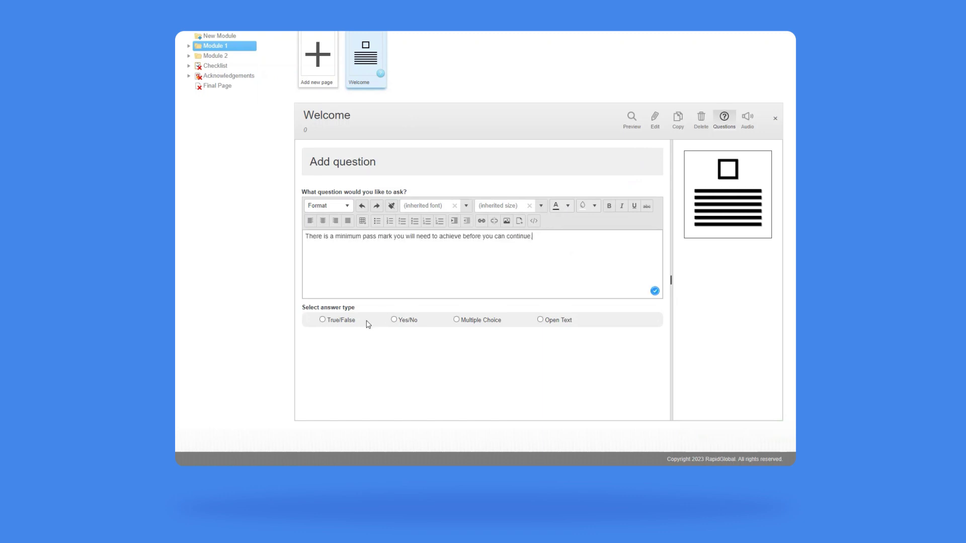
left_click(326, 320)
scroll(432, 372, "down", 1)
left_click(305, 310)
left_click(640, 396)
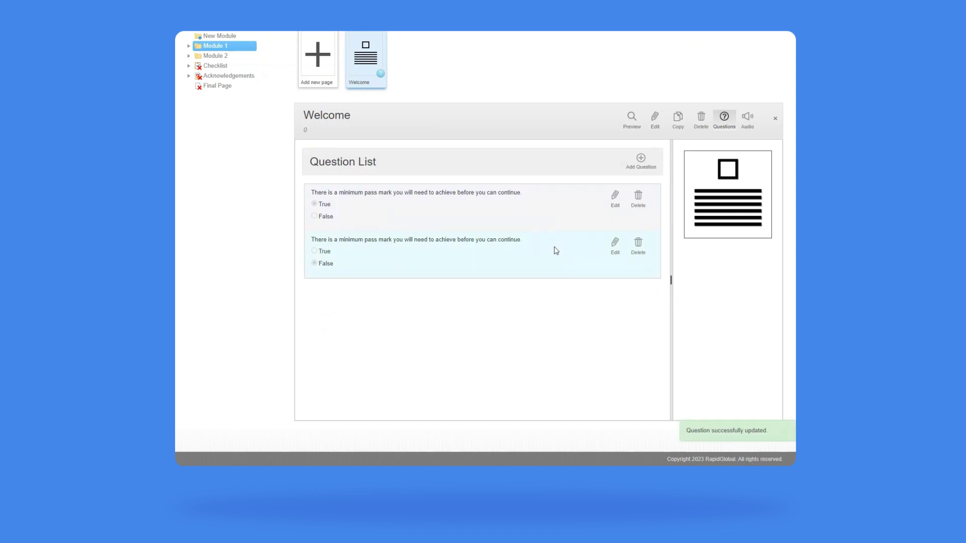
Step: Create a page titled "Question 2" in Module 1 using the layout with text above a question box
scroll(561, 310, "up", 2)
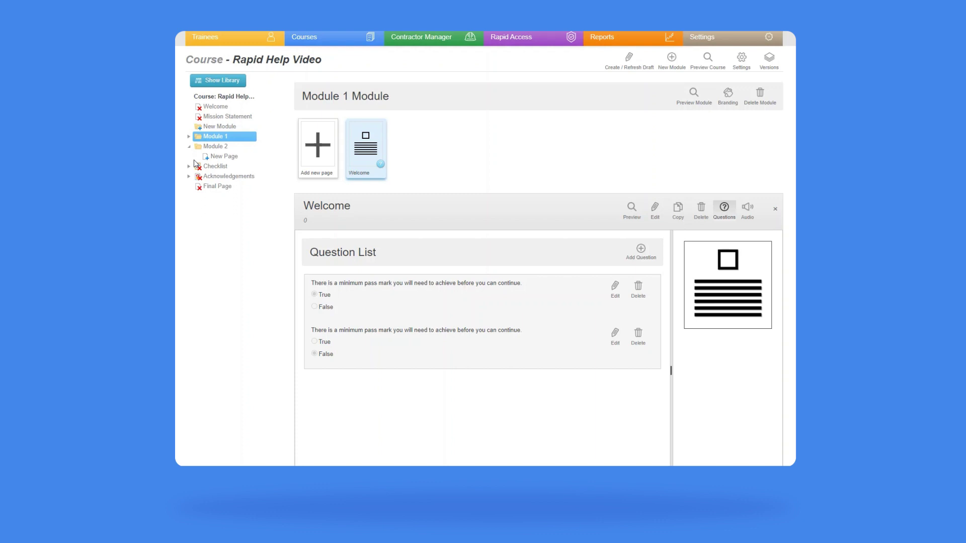
left_click(317, 146)
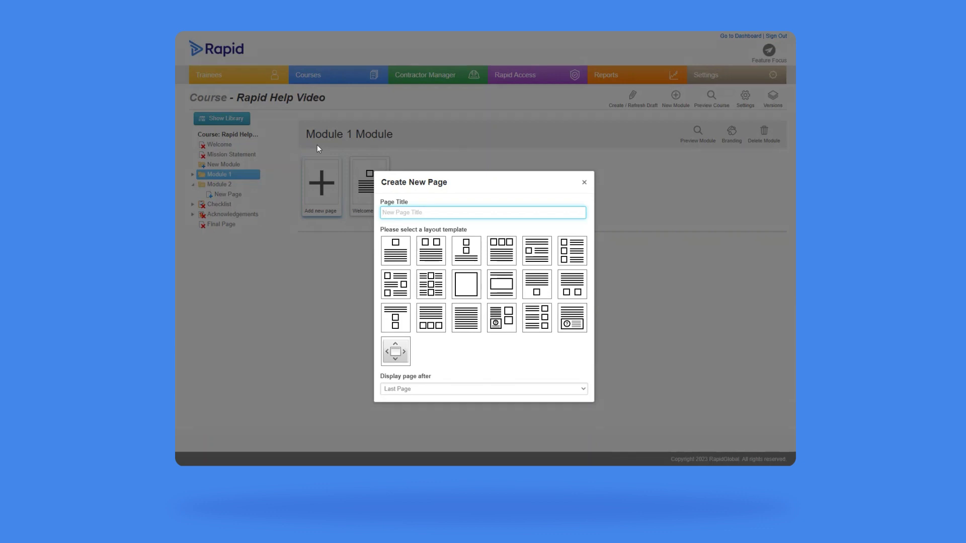
left_click(571, 326)
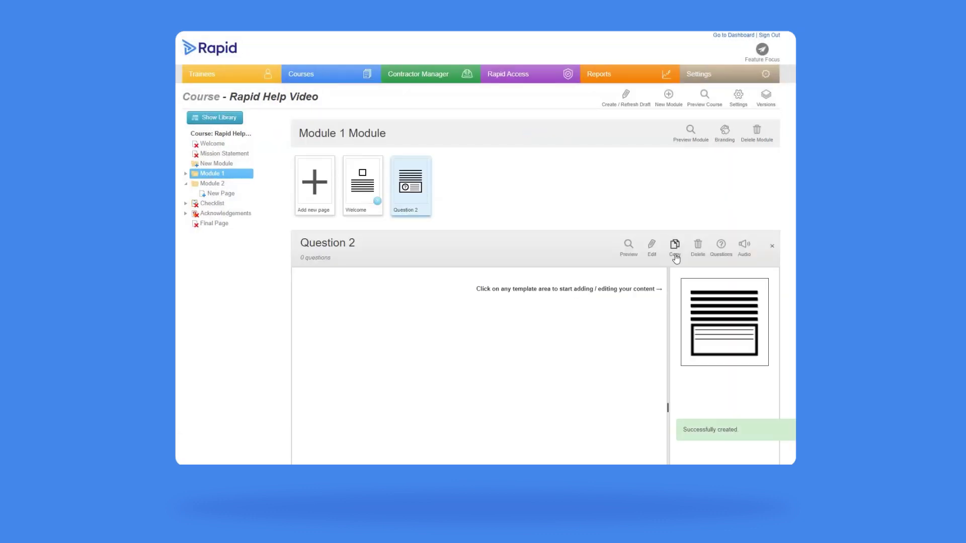
Step: Start a question on the Question 2 page reading "There is a minimum pass mark you will need to achieve before you can continue."
left_click(720, 245)
left_click(528, 391)
type("There is a minimum pass mark you will need to achieve before you can continue.")
scroll(526, 391, "down", 3)
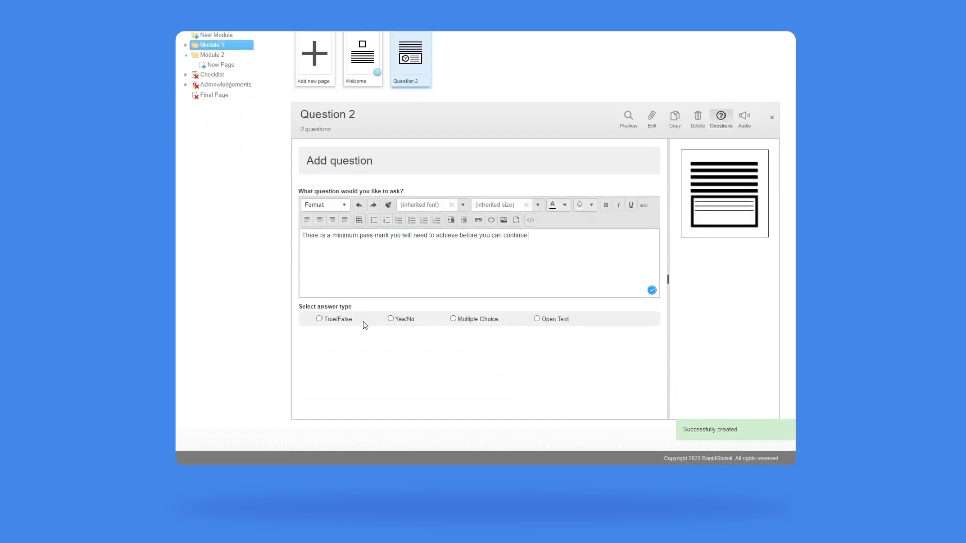
Step: Create the Question 2 page's question as True/False with True as the correct answer, and preview the page
left_click(334, 320)
left_click(302, 349)
scroll(501, 368, "down", 1)
scroll(501, 368, "down", 1)
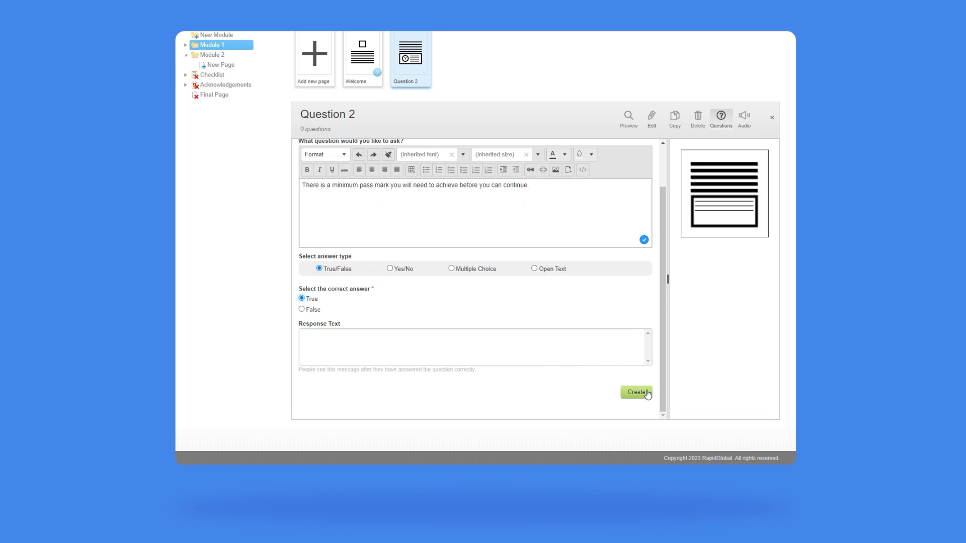
left_click(642, 397)
scroll(554, 323, "up", 3)
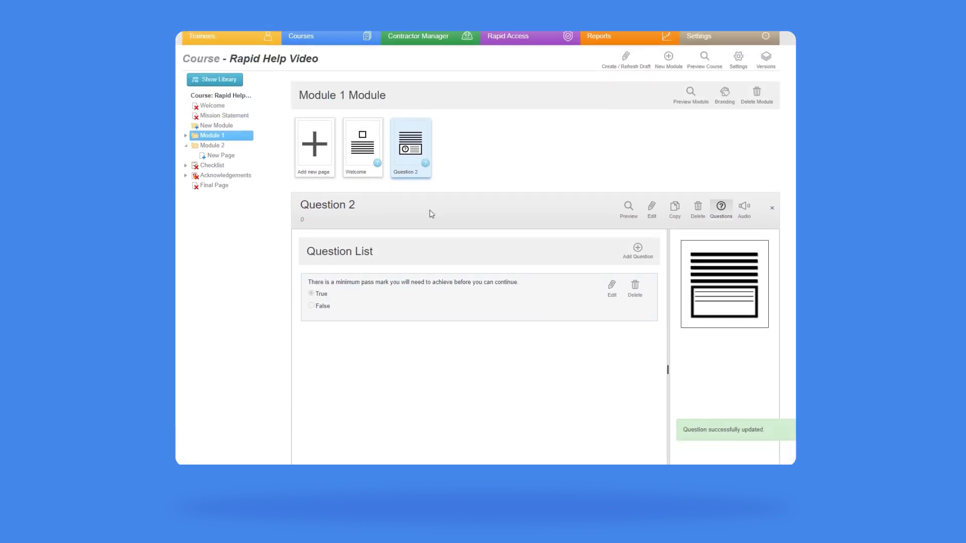
left_click(632, 211)
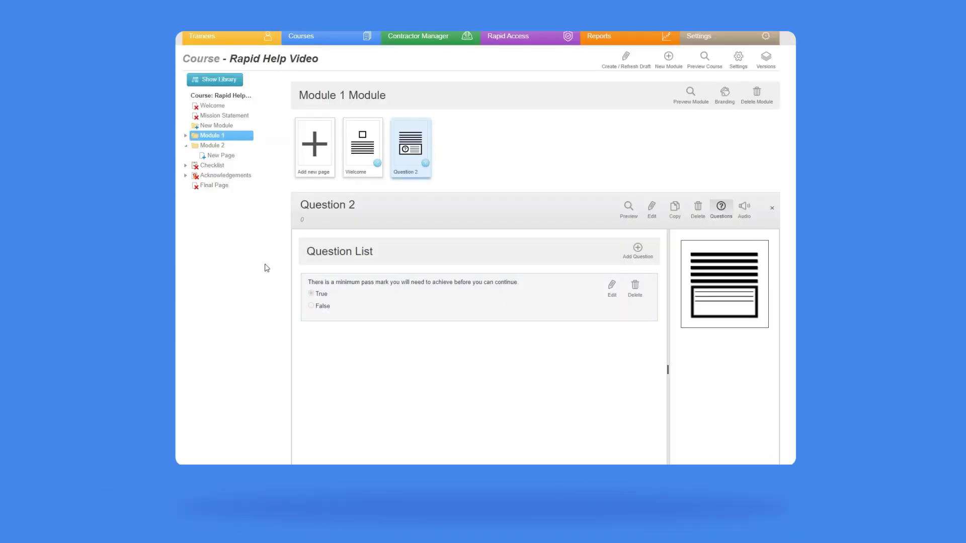
Step: Create another Module 1 page titled "Question 3" with the same text-above-question layout
left_click(311, 144)
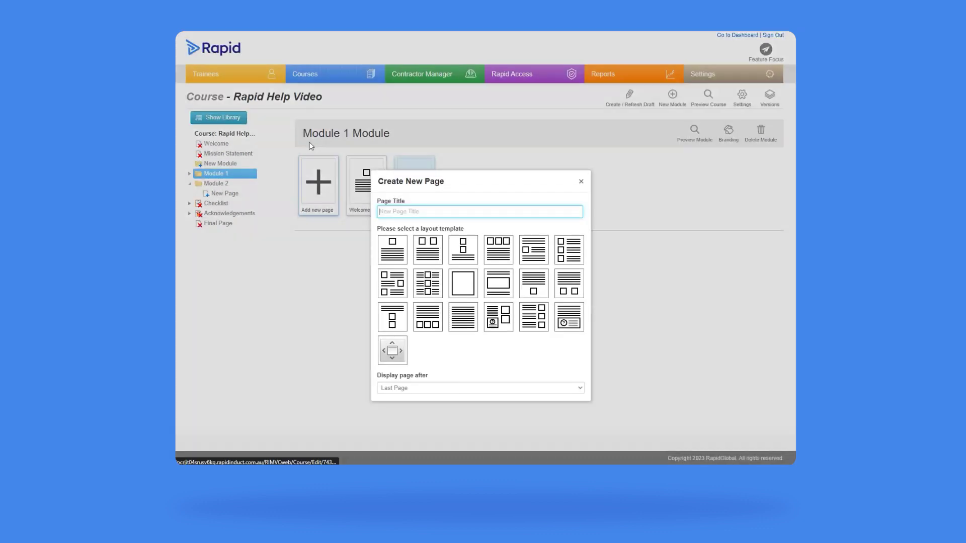
left_click(567, 322)
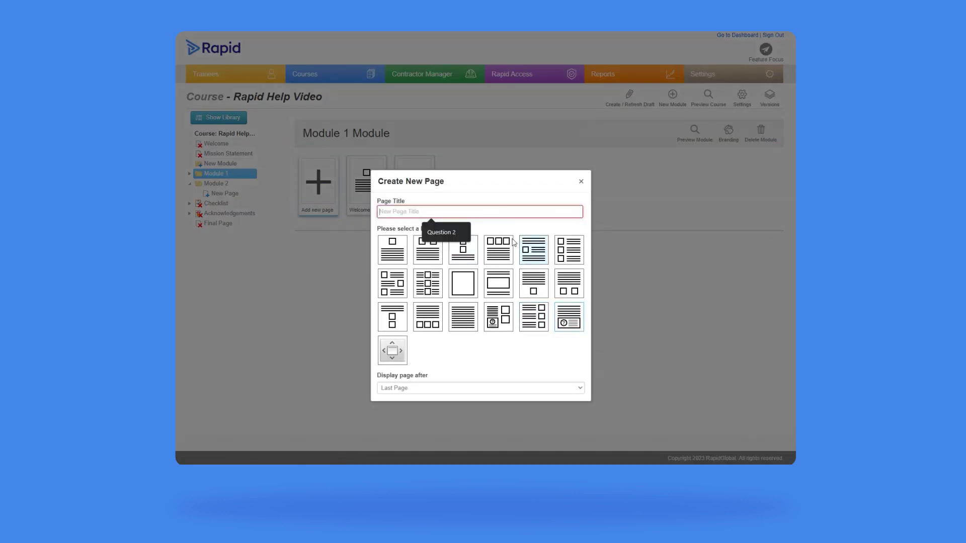
type("Question 2")
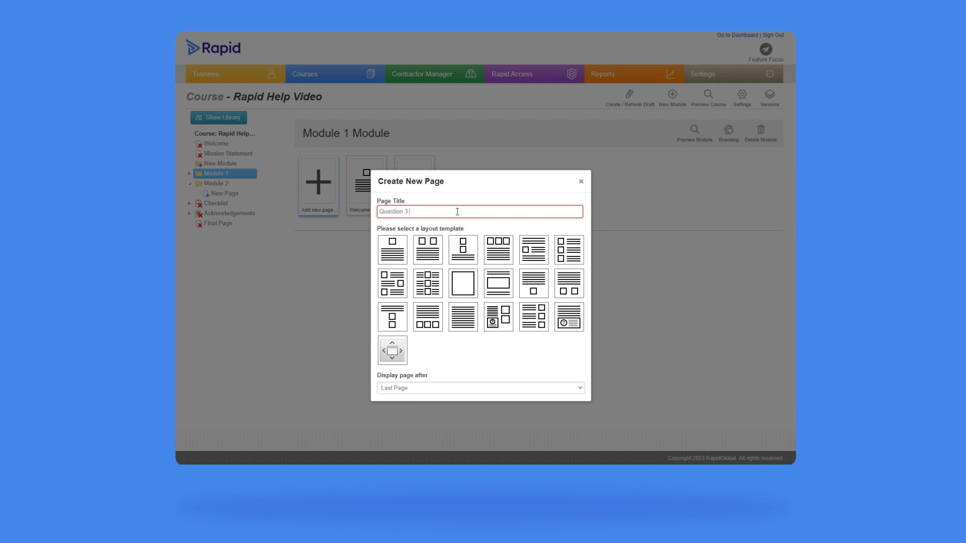
left_click(568, 317)
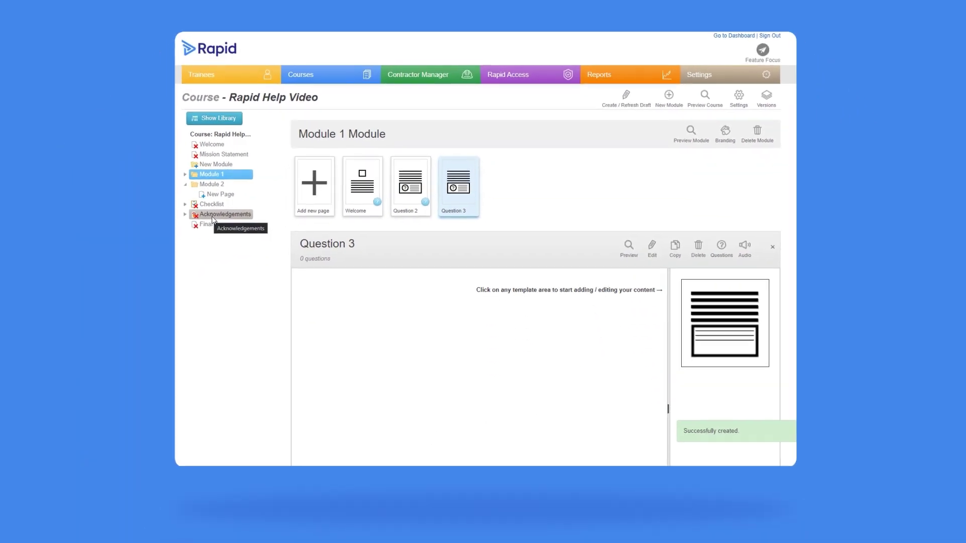
Step: Turn on the course's Acknowledgements section and add a new acknowledgement to it
left_click(185, 214)
left_click(221, 214)
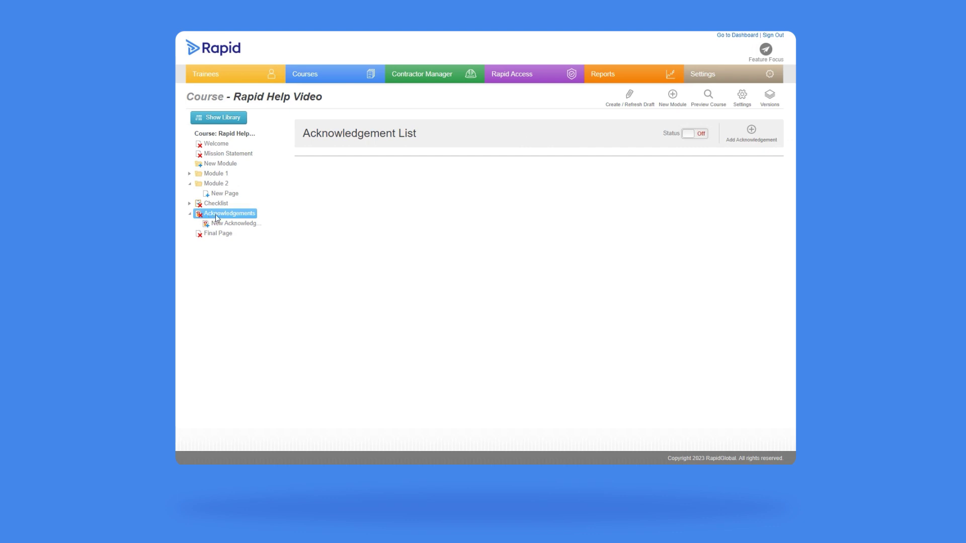
left_click(690, 134)
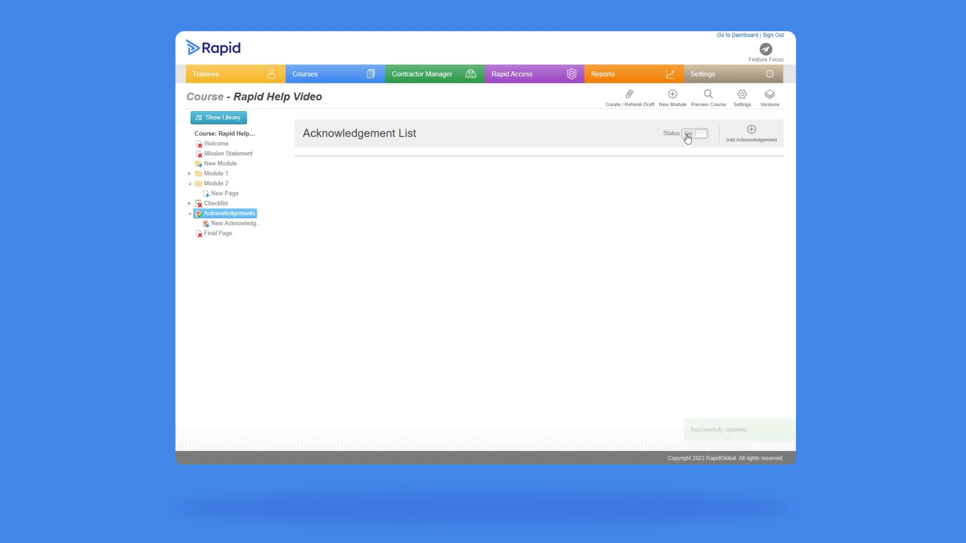
left_click(750, 131)
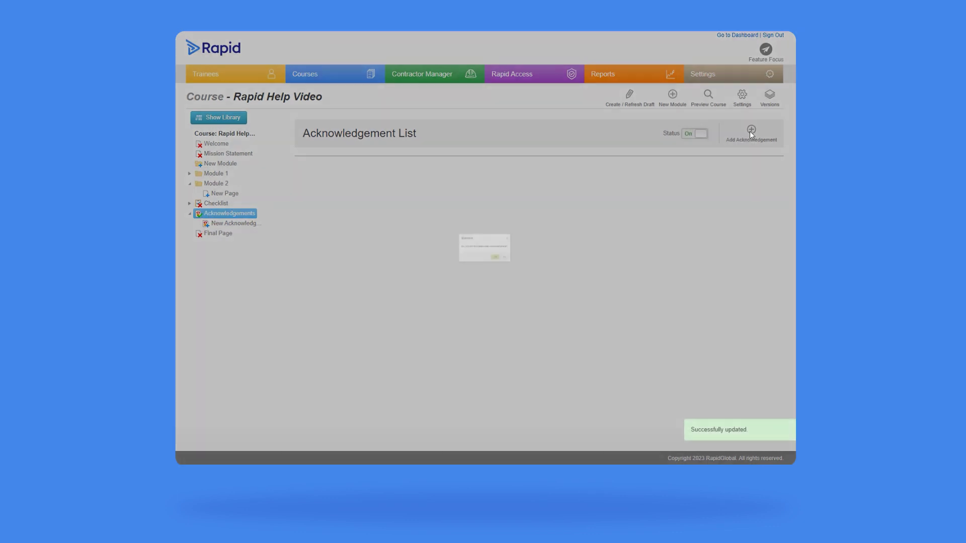
left_click(512, 272)
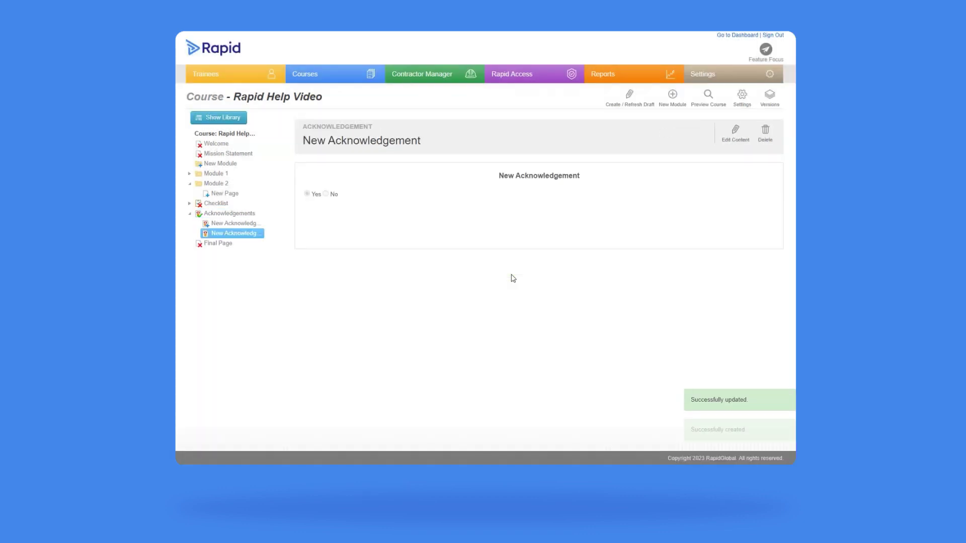
Step: Title the new acknowledgement "Declaration", enter "Test" as its content, and save it with Yes as the correct answer
left_click(736, 132)
left_click(513, 171)
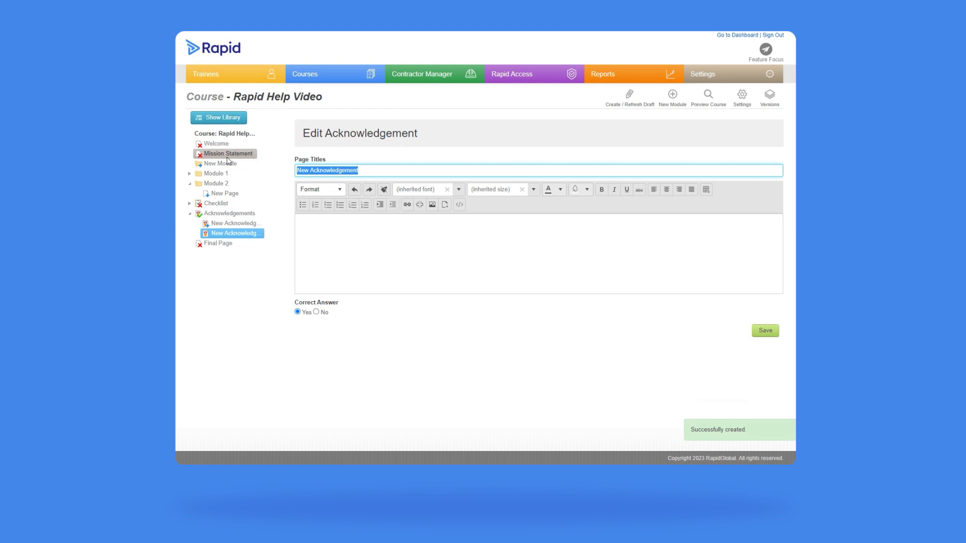
type("Declaration")
key("Tab")
left_click(331, 242)
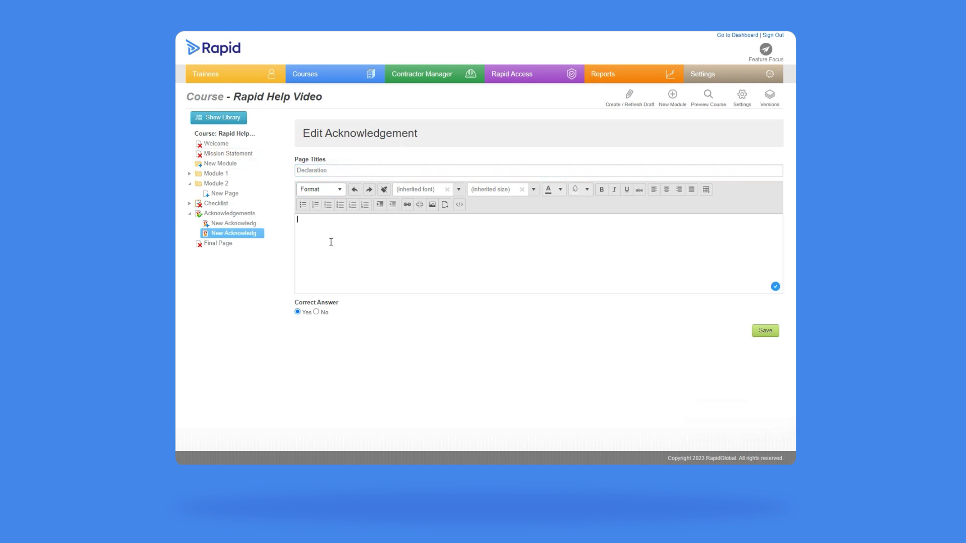
type("Test")
left_click(764, 332)
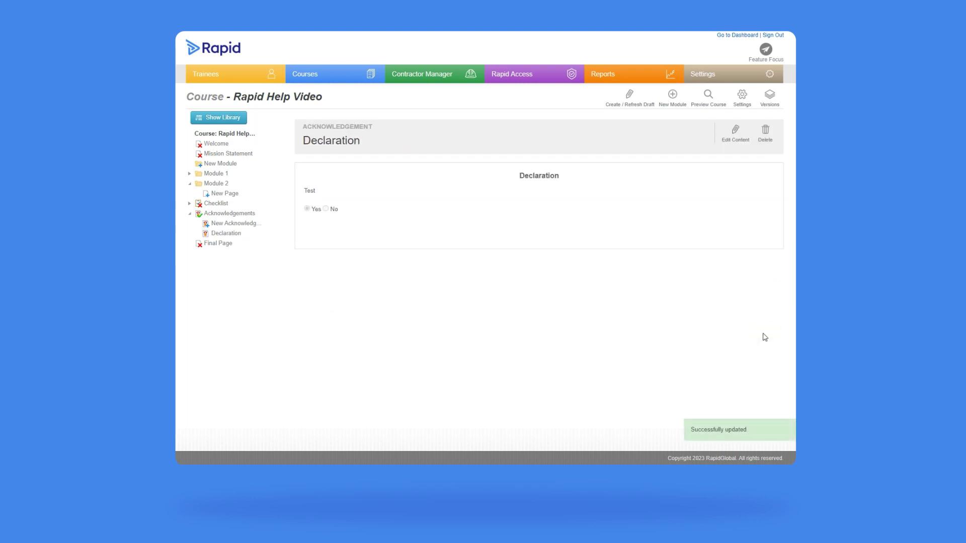